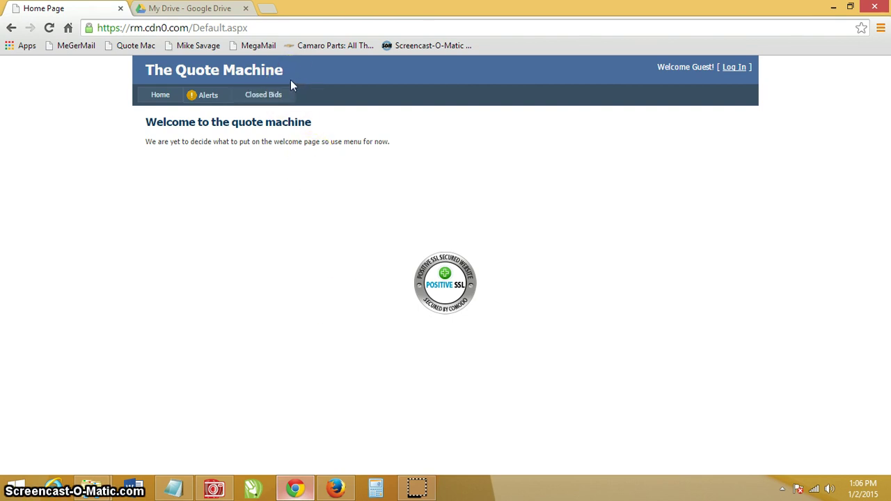
# Step: Highlight the site's rm.cdn0.com domain and https prefix in the address, then clear the highlight
pyautogui.click(296, 193)
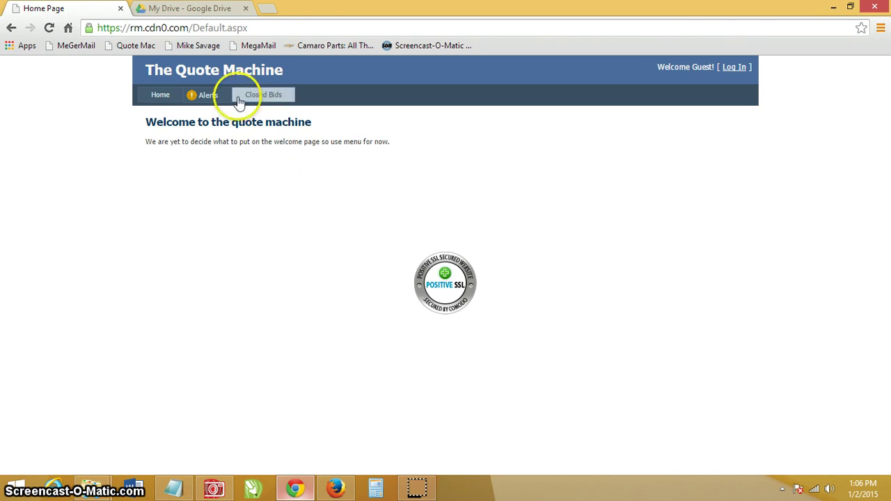
pyautogui.moveTo(188, 27); pyautogui.dragTo(132, 28)
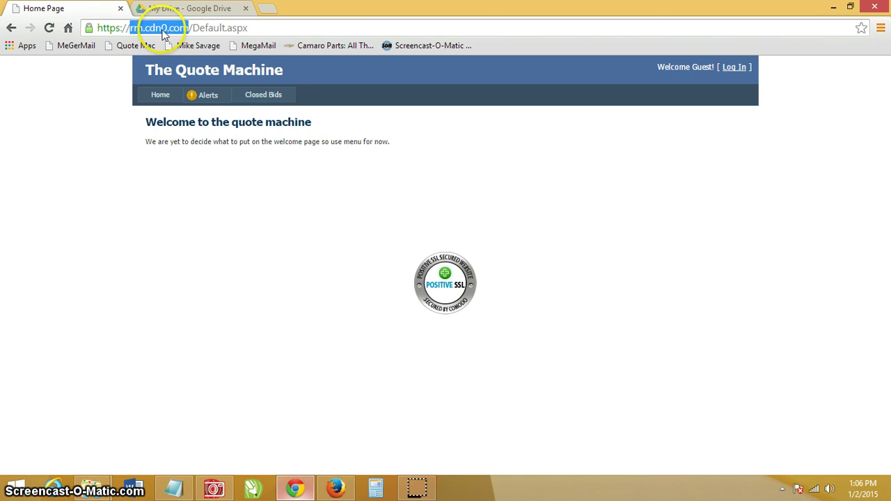
pyautogui.moveTo(165, 31); pyautogui.dragTo(183, 32)
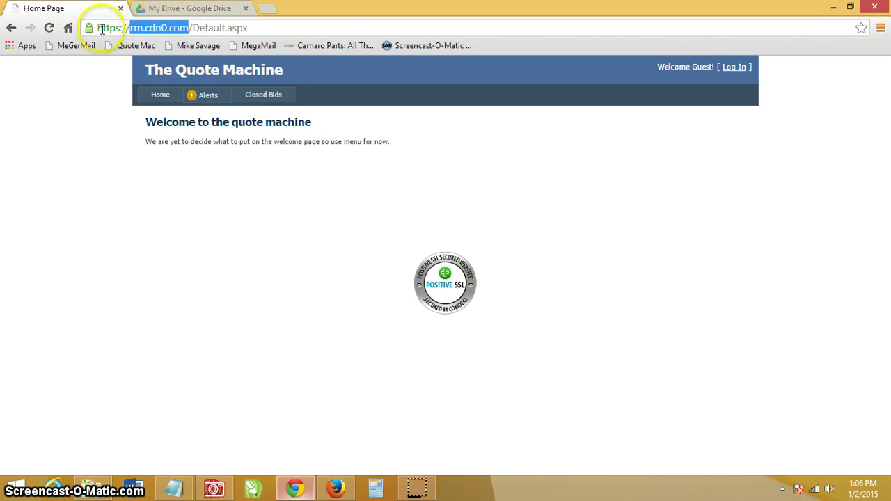
pyautogui.moveTo(98, 27); pyautogui.dragTo(186, 28)
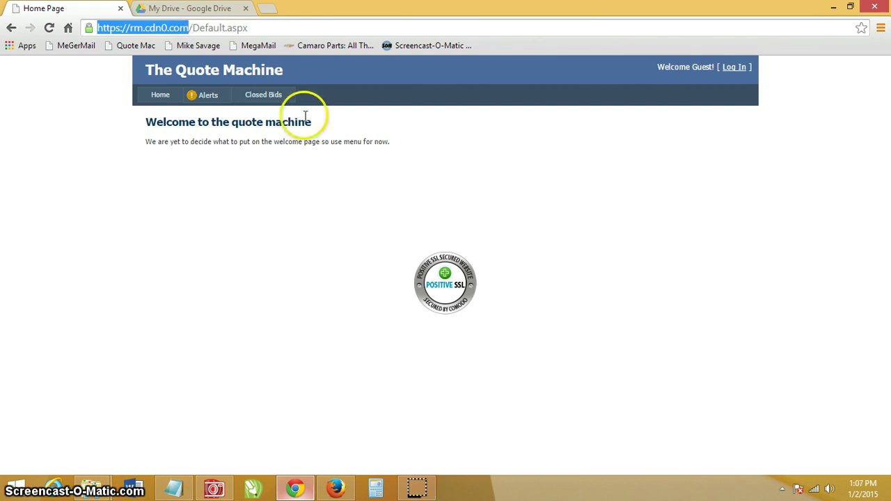
pyautogui.click(739, 243)
pyautogui.click(645, 107)
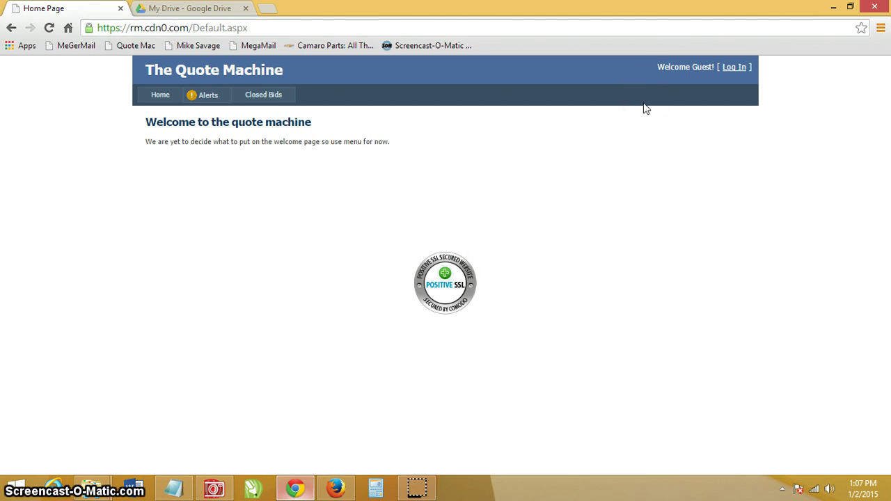
# Step: Start a new account via Log In > Register, filling the suggested user name and saved e-mail
pyautogui.click(740, 69)
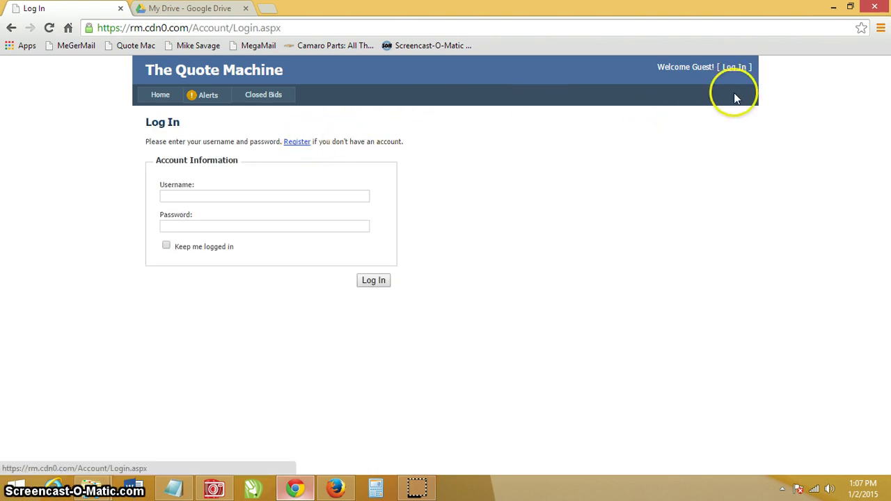
pyautogui.click(291, 144)
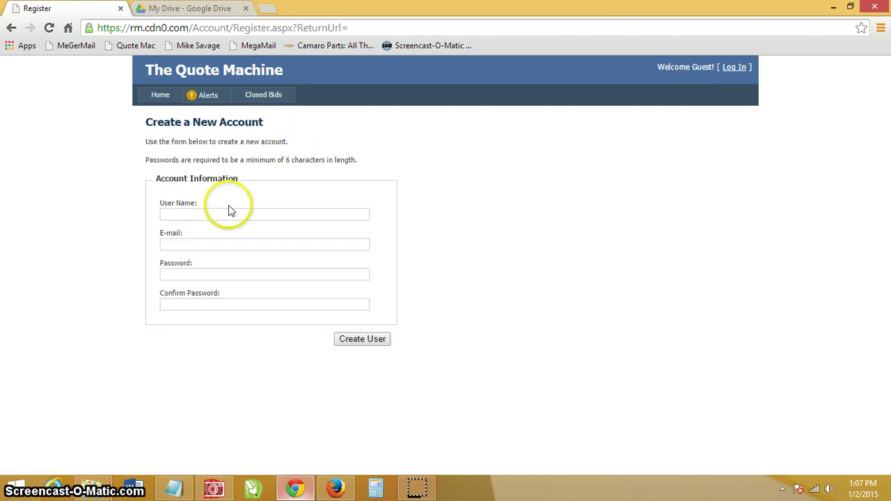
pyautogui.click(224, 213)
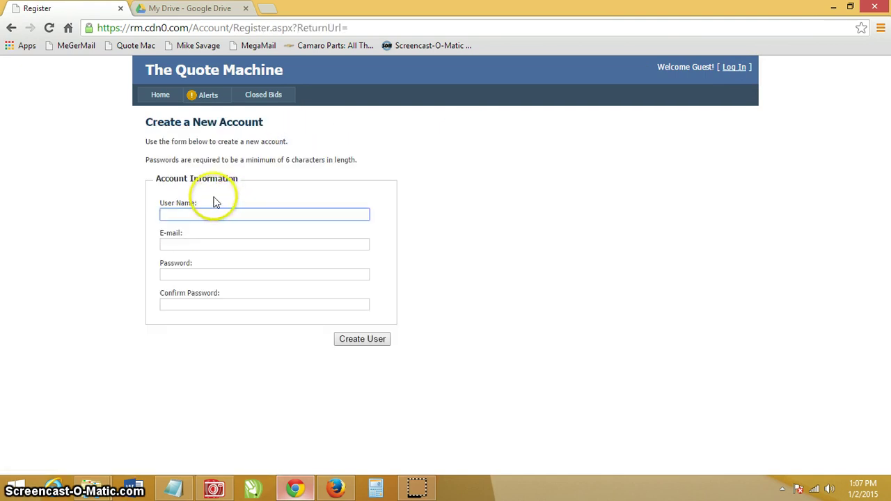
pyautogui.write('rodger')
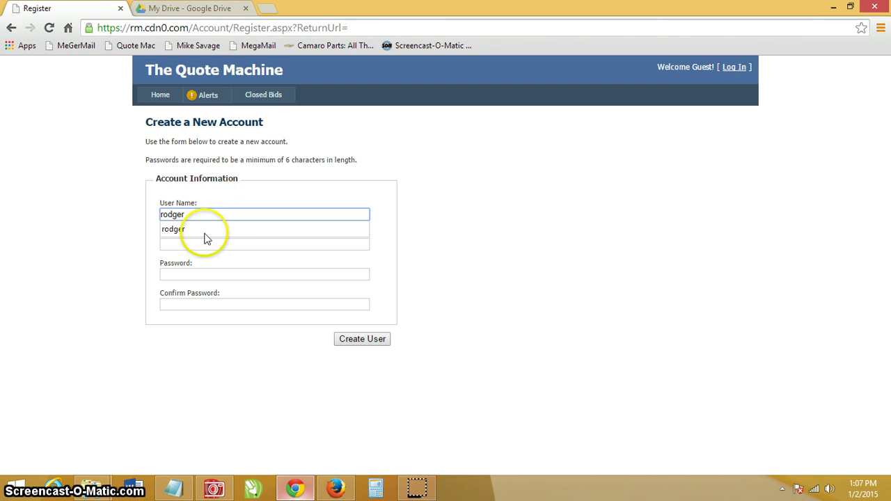
pyautogui.click(199, 245)
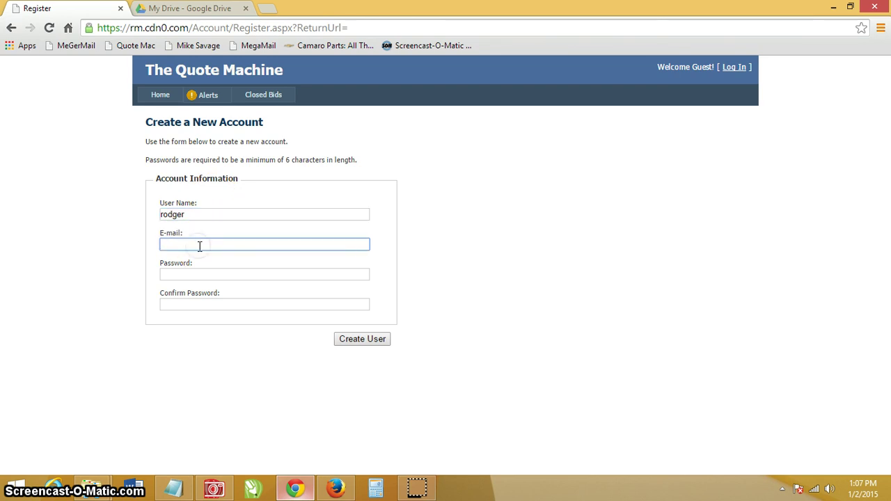
pyautogui.click(285, 256)
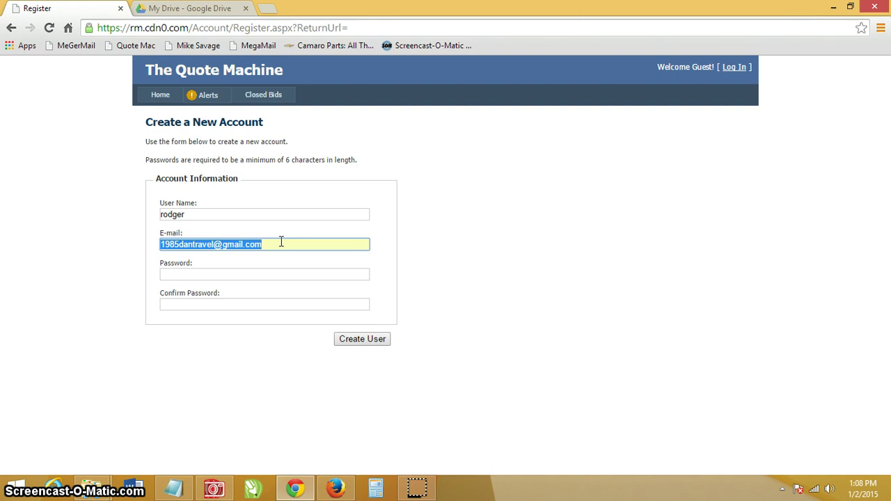
# Step: Leave both password fields empty and go back to the Log In page
pyautogui.click(266, 272)
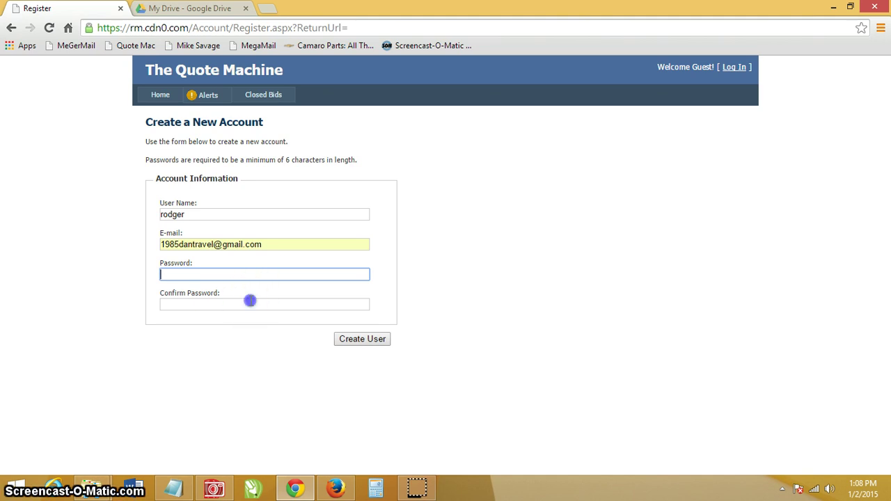
pyautogui.click(249, 302)
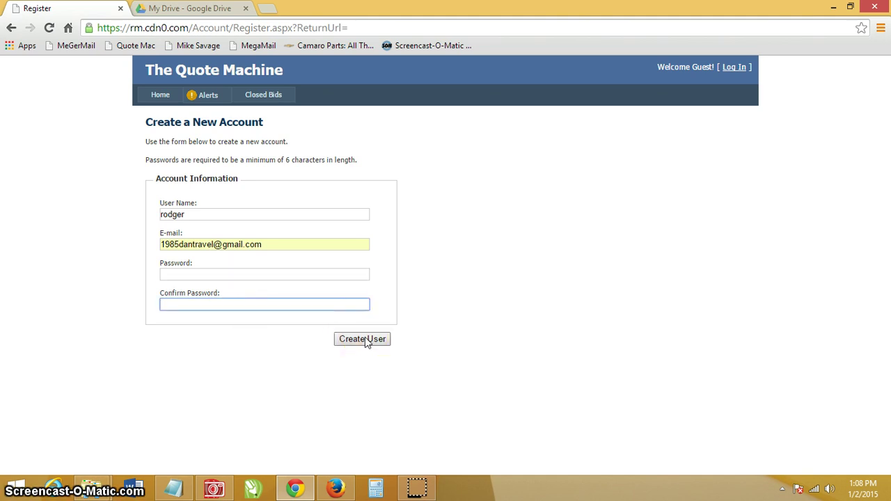
pyautogui.click(516, 291)
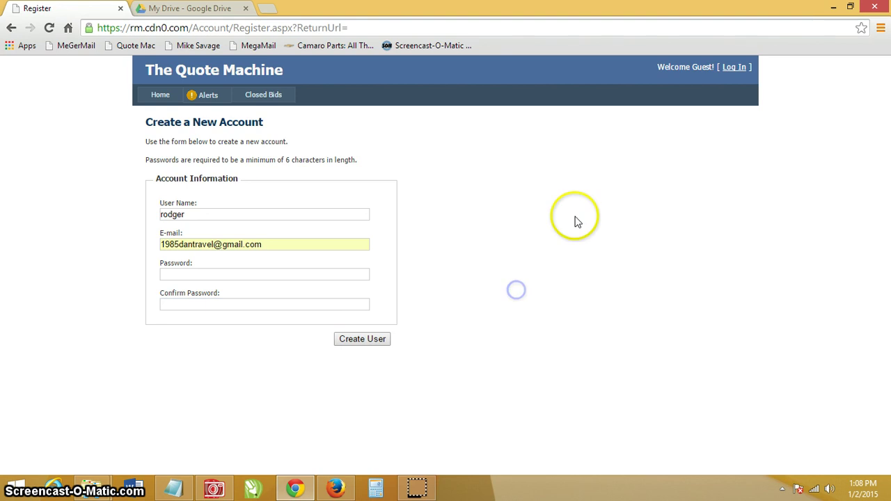
pyautogui.click(733, 70)
pyautogui.click(294, 200)
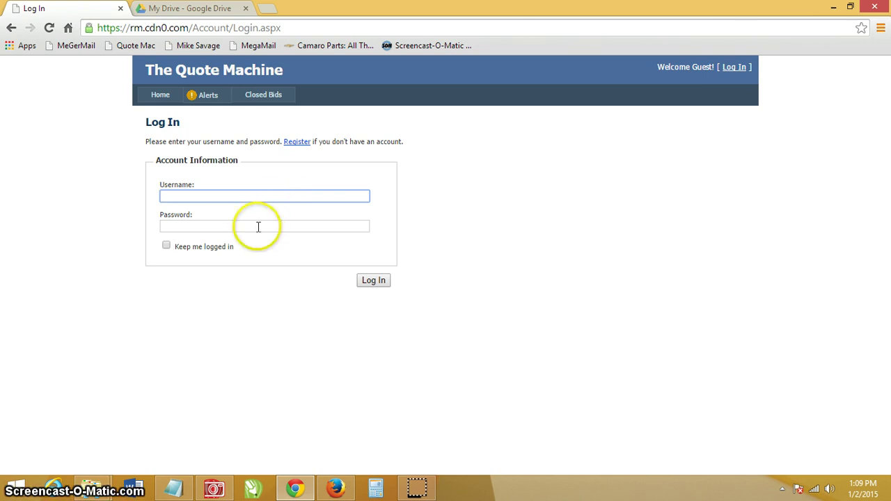
pyautogui.click(282, 197)
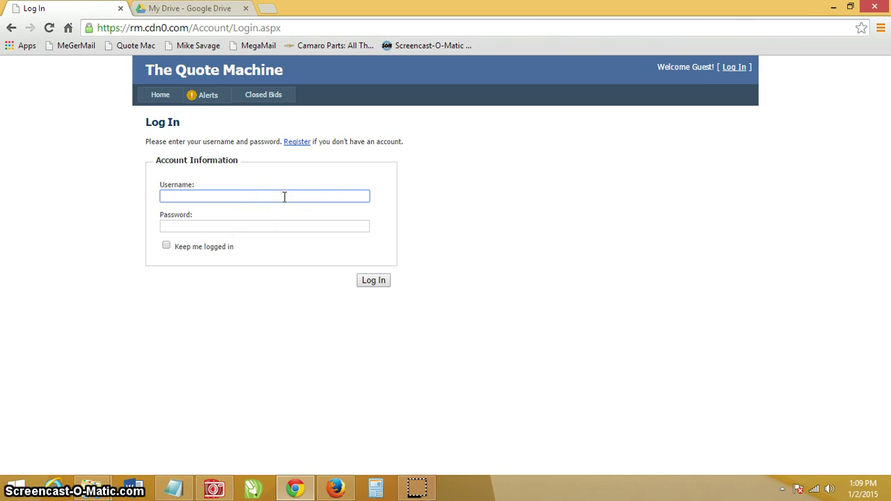
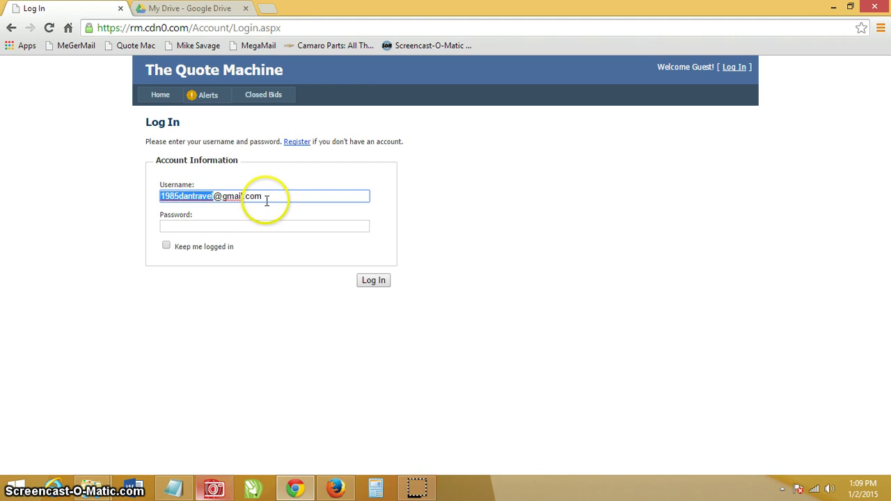
pyautogui.click(271, 197)
pyautogui.moveTo(268, 197); pyautogui.dragTo(167, 198)
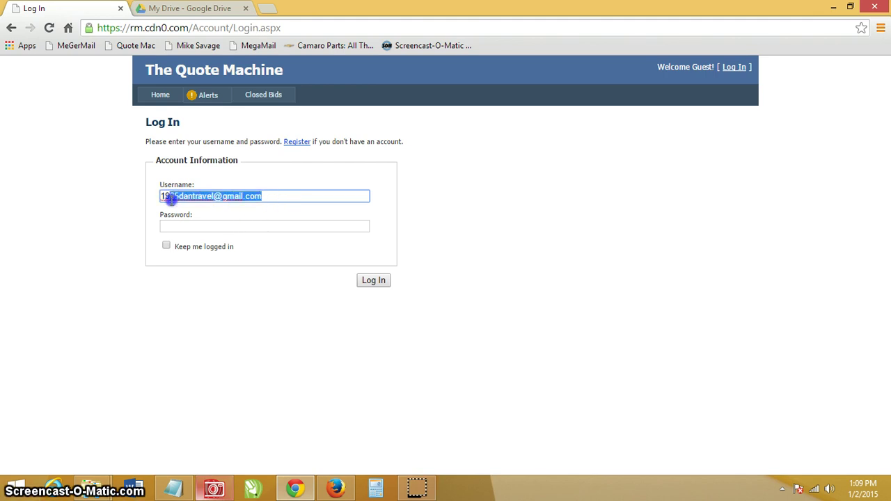
pyautogui.click(187, 224)
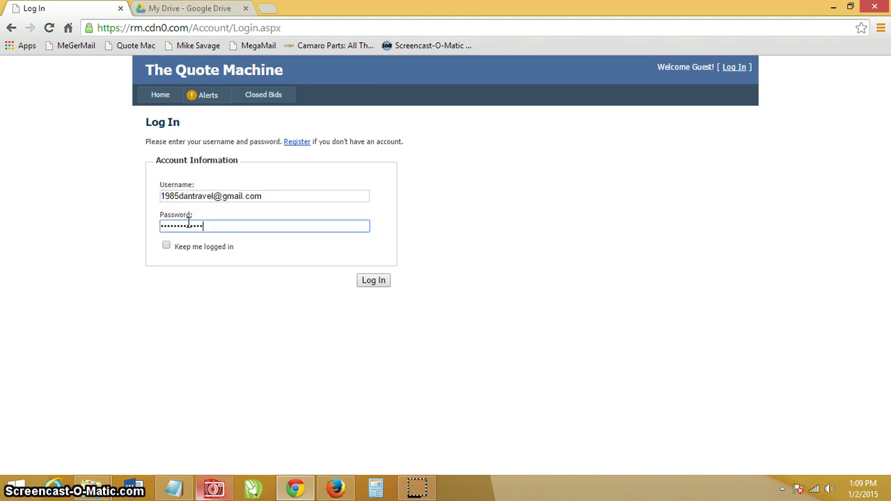
# Step: Log in and start a blank PREPAIDRENTALS.COM quote form through Quote Machine > Get Quote
pyautogui.click(371, 280)
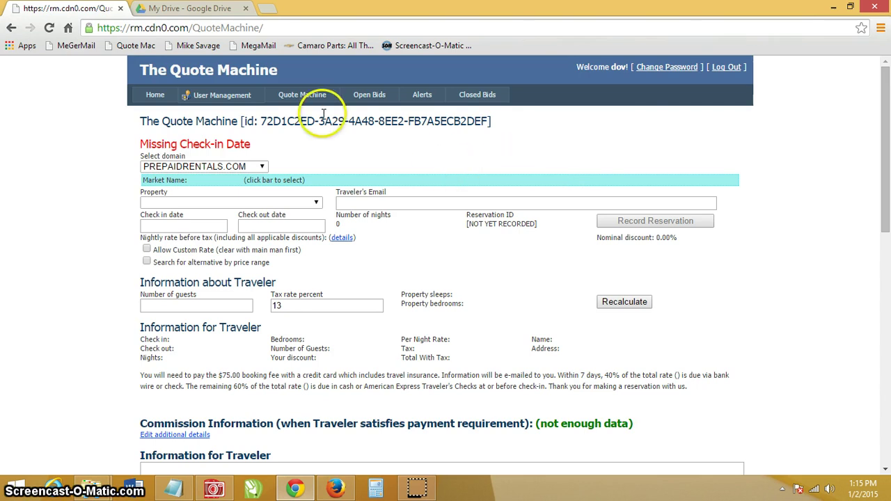
pyautogui.moveTo(301, 94)
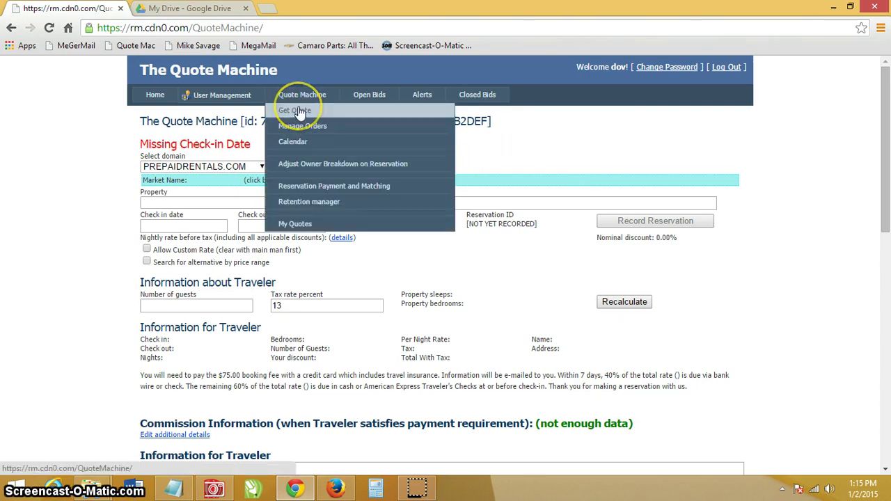
pyautogui.click(537, 179)
pyautogui.click(520, 150)
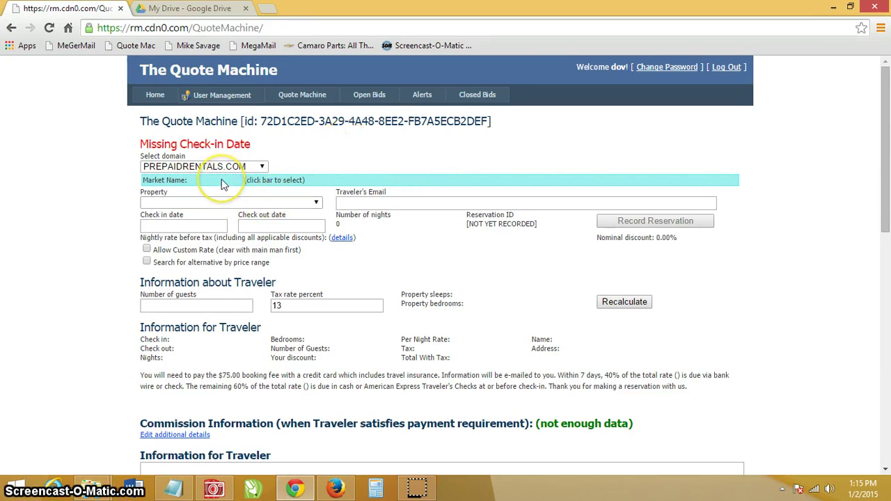
# Step: Choose the Bal Harbor market under Miami-Dade Area with property Bal Harbor Riv
pyautogui.click(221, 179)
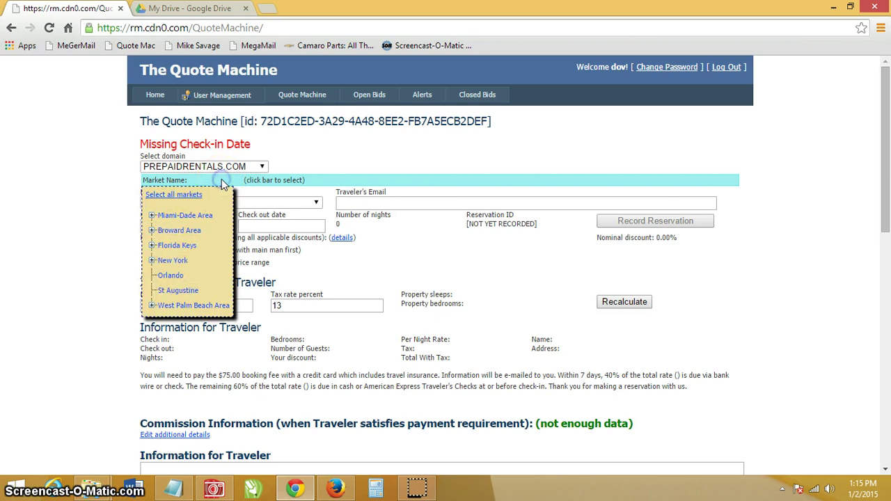
pyautogui.click(152, 217)
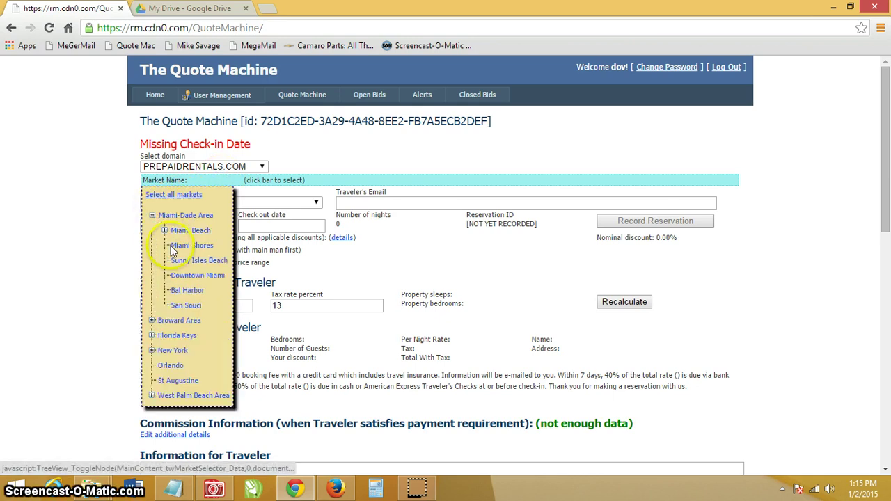
pyautogui.click(180, 292)
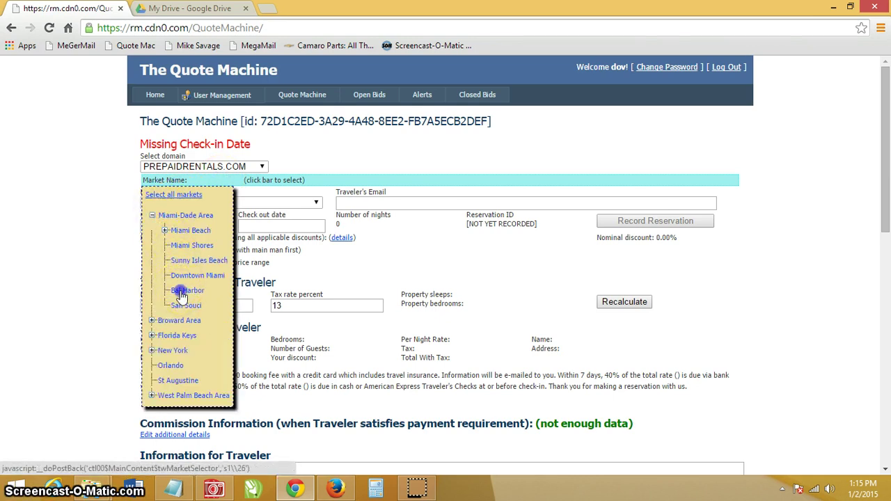
pyautogui.click(224, 203)
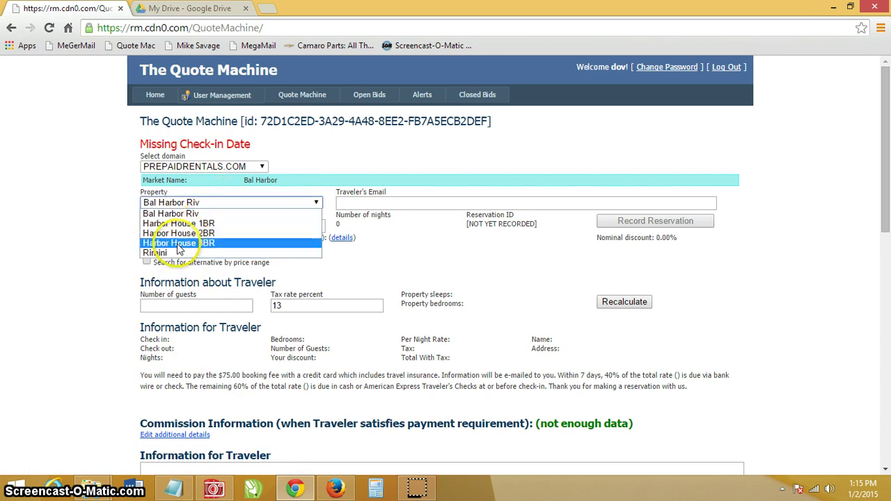
pyautogui.click(186, 215)
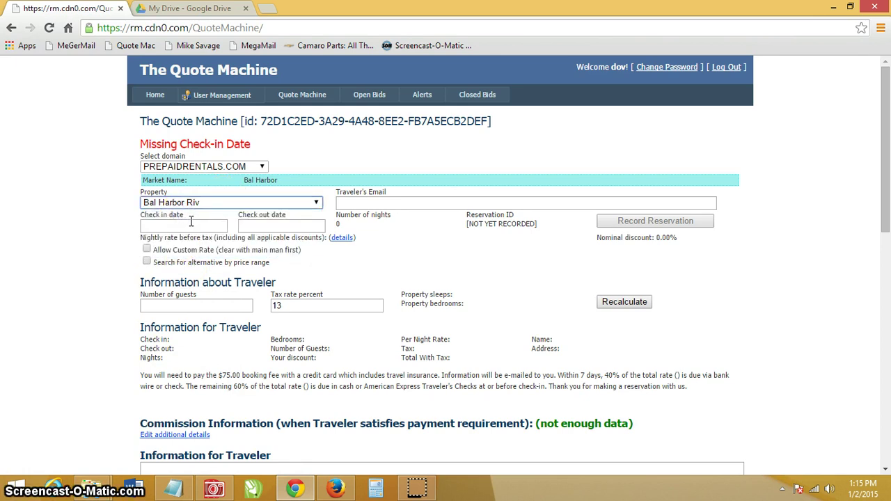
# Step: Set check-in to 2/1/2015 and check-out to 2/18/2015
pyautogui.click(191, 223)
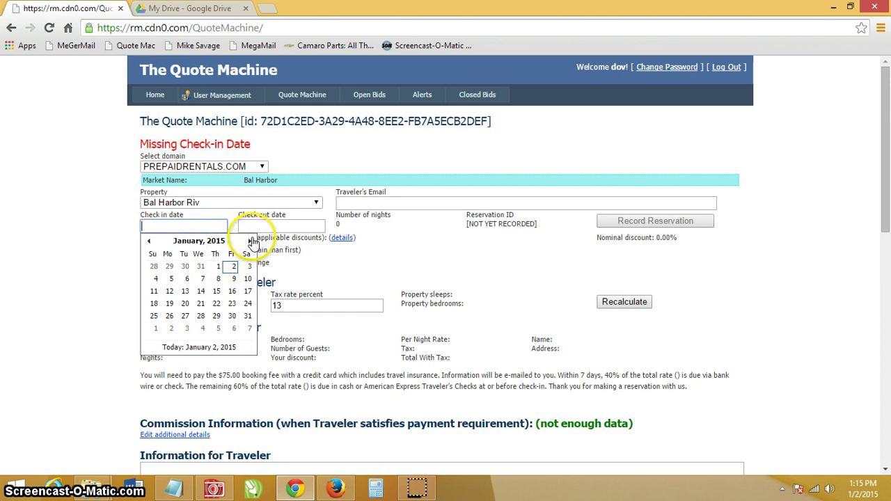
pyautogui.click(250, 241)
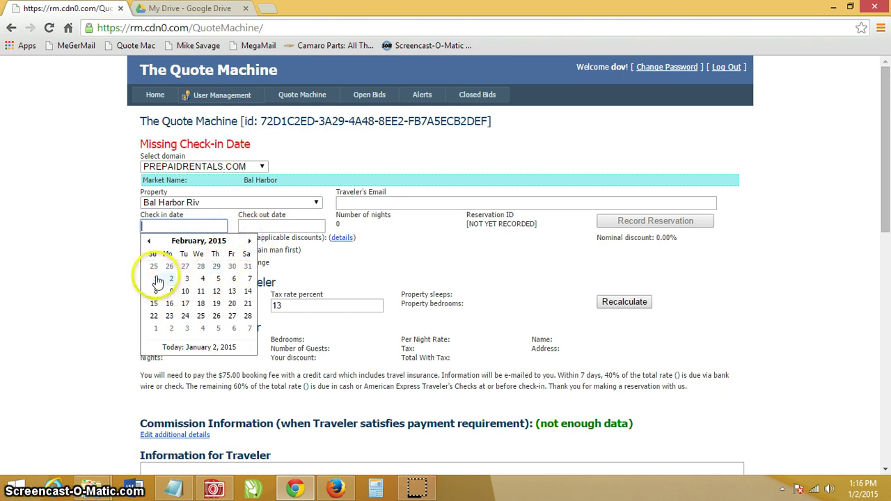
pyautogui.click(155, 265)
pyautogui.click(265, 225)
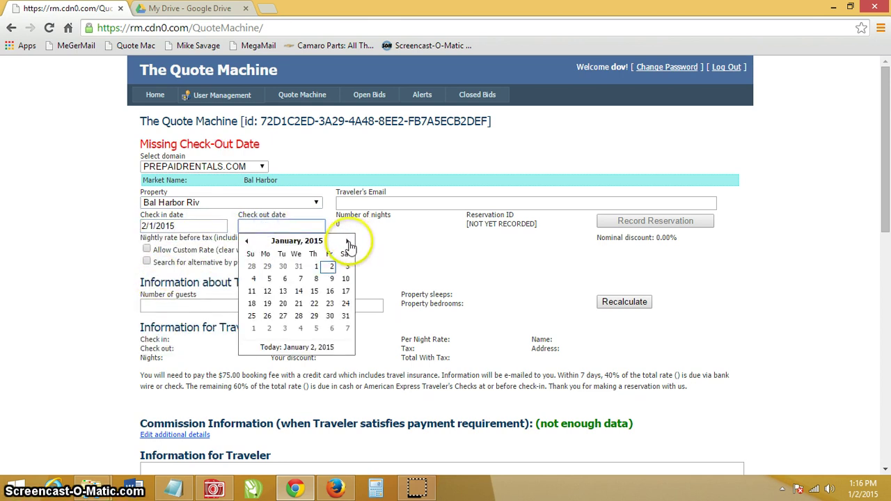
pyautogui.click(348, 242)
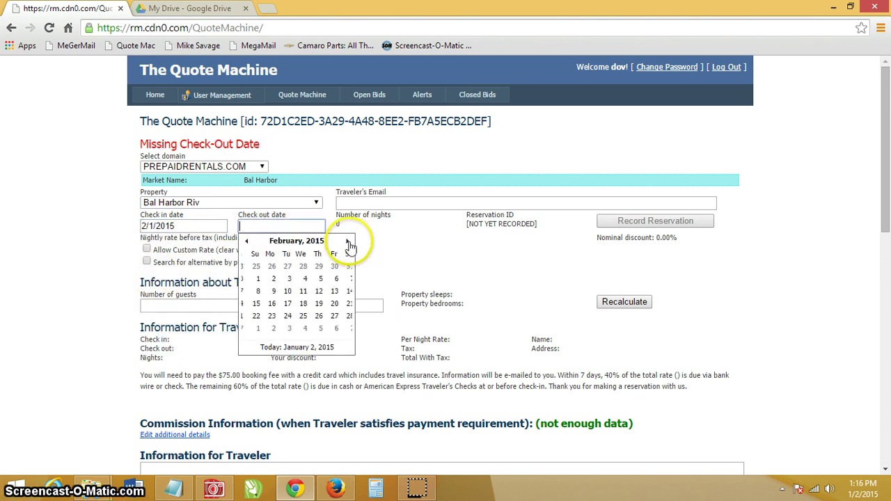
pyautogui.click(303, 304)
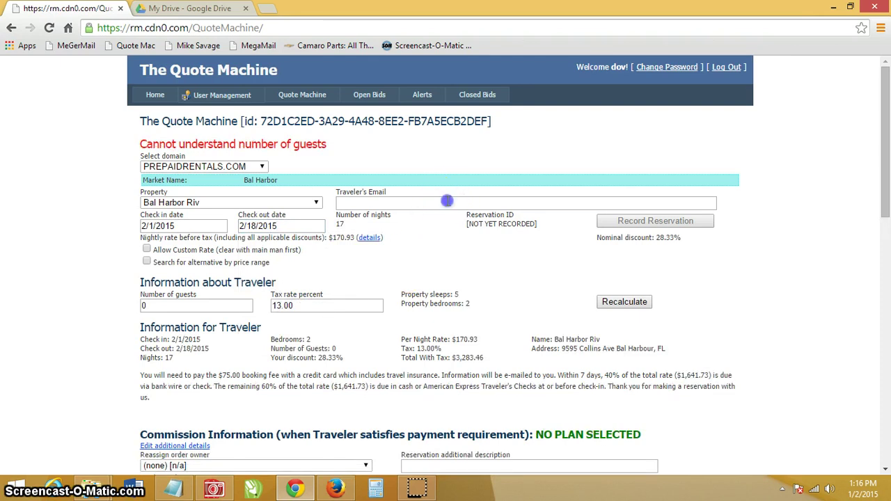
pyautogui.click(449, 201)
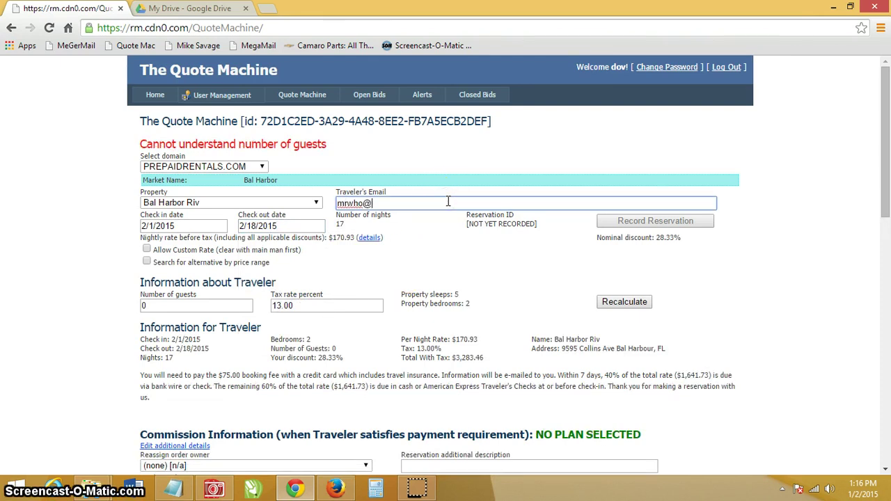
pyautogui.write('gmail.com')
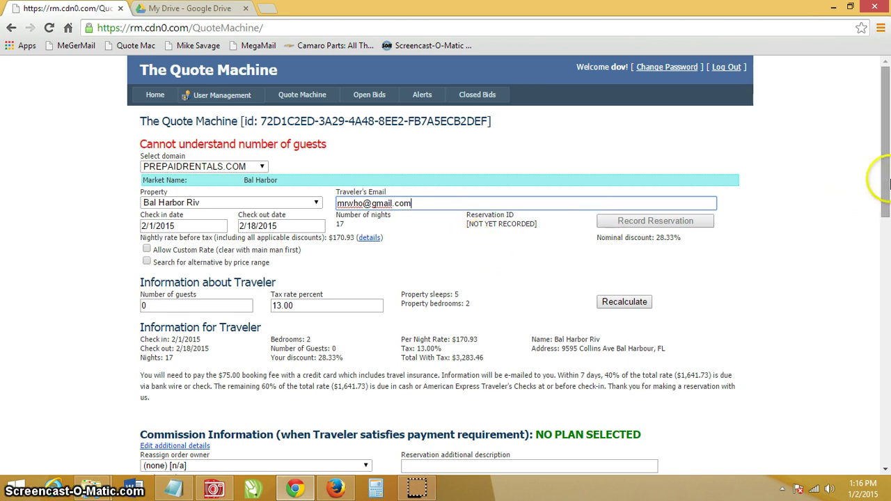
pyautogui.moveTo(885, 191); pyautogui.dragTo(887, 216)
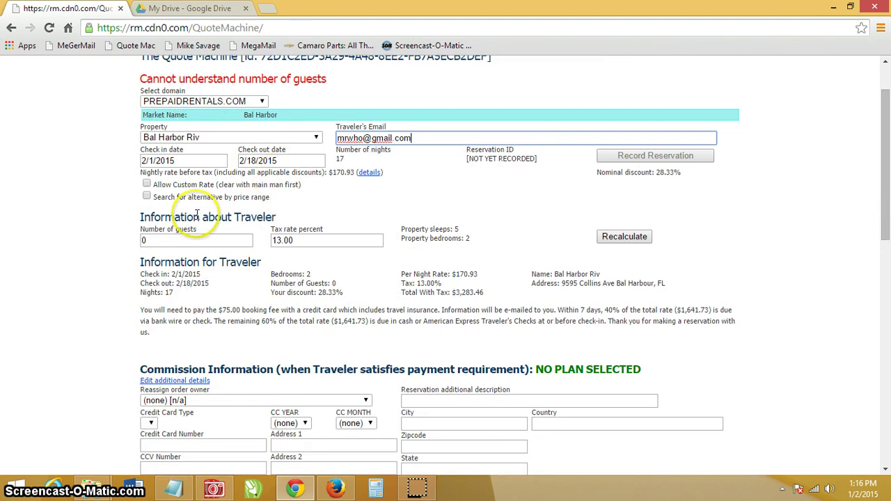
pyautogui.click(605, 239)
pyautogui.click(639, 160)
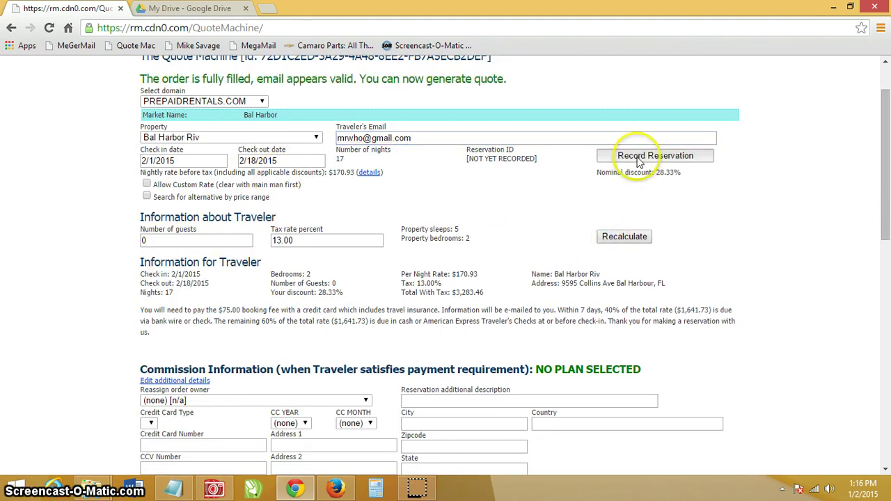
# Step: Copy the full Information for Traveler quote text
pyautogui.moveTo(885, 166); pyautogui.dragTo(888, 303)
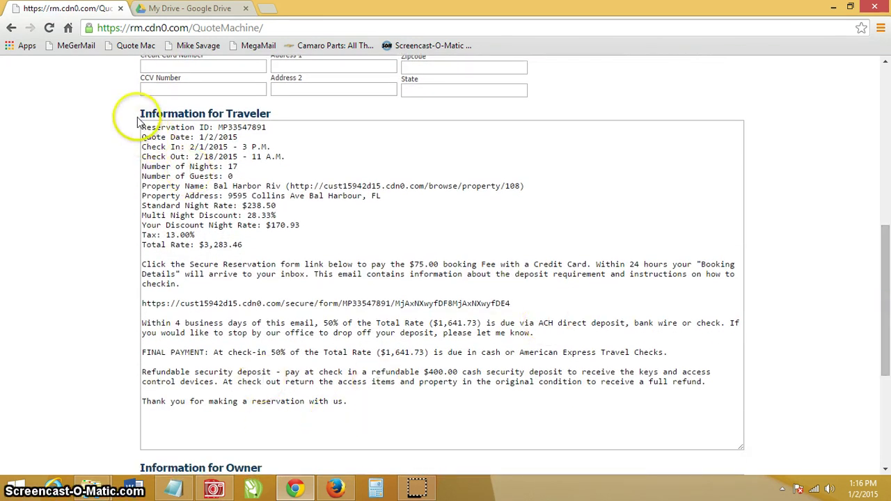
pyautogui.tripleClick(229, 115)
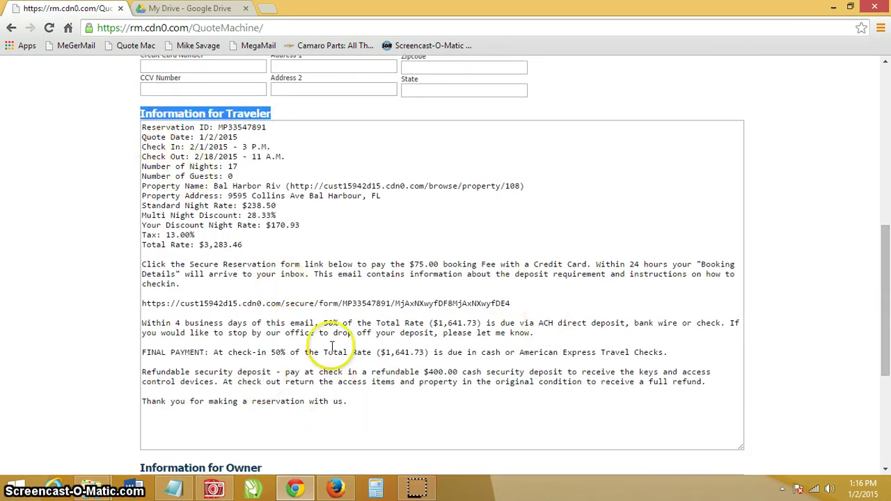
pyautogui.moveTo(352, 405); pyautogui.dragTo(124, 121)
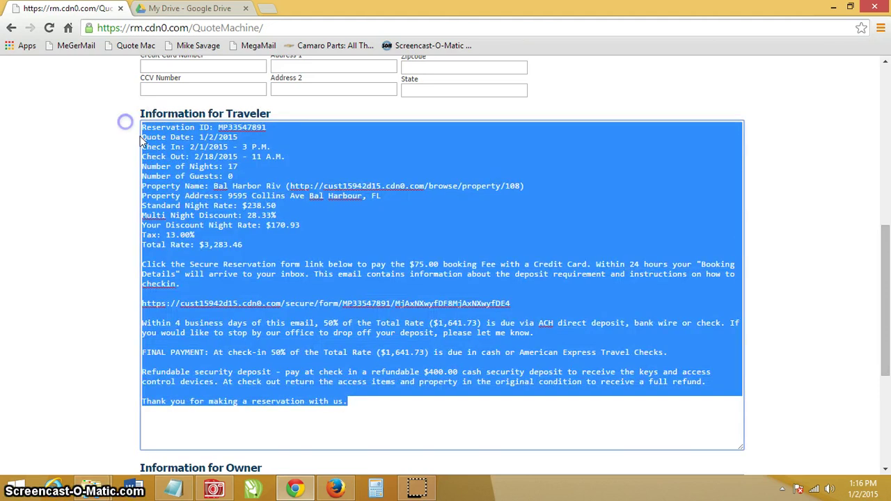
pyautogui.rightClick(232, 232)
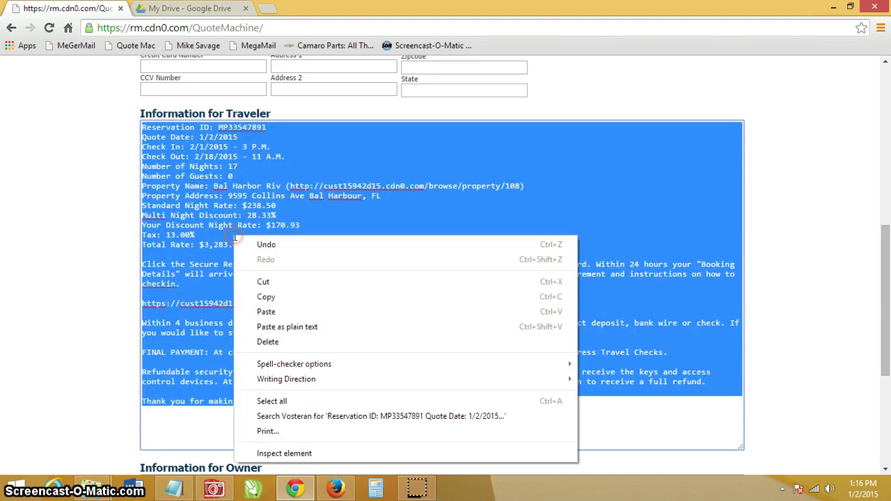
pyautogui.click(265, 295)
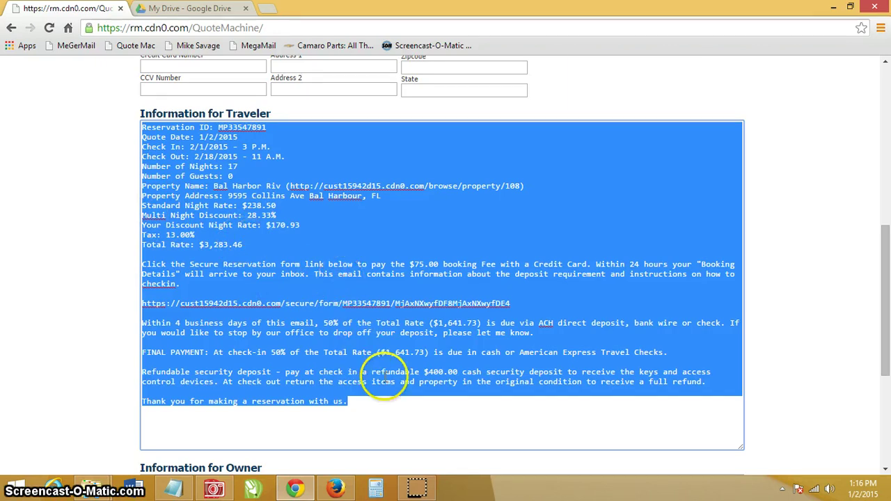
# Step: Copy the Bal Harbor Riv property page link and open it in a new tab
pyautogui.click(426, 376)
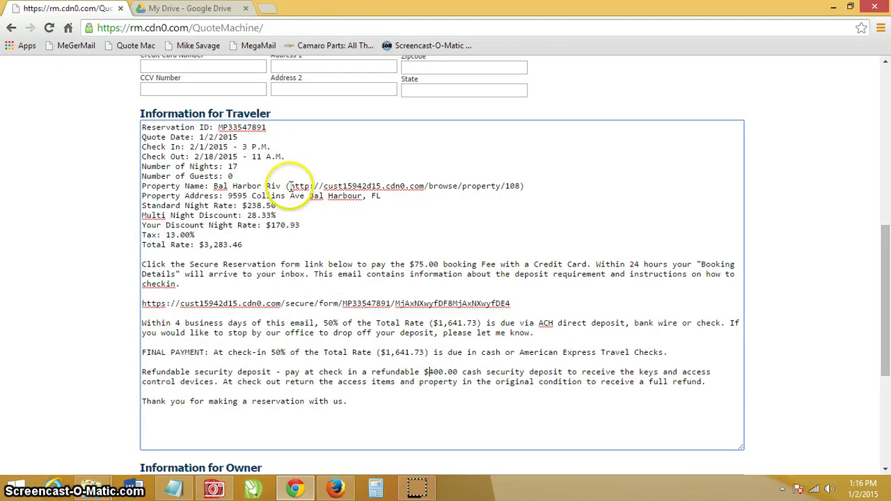
pyautogui.moveTo(290, 187); pyautogui.dragTo(514, 186)
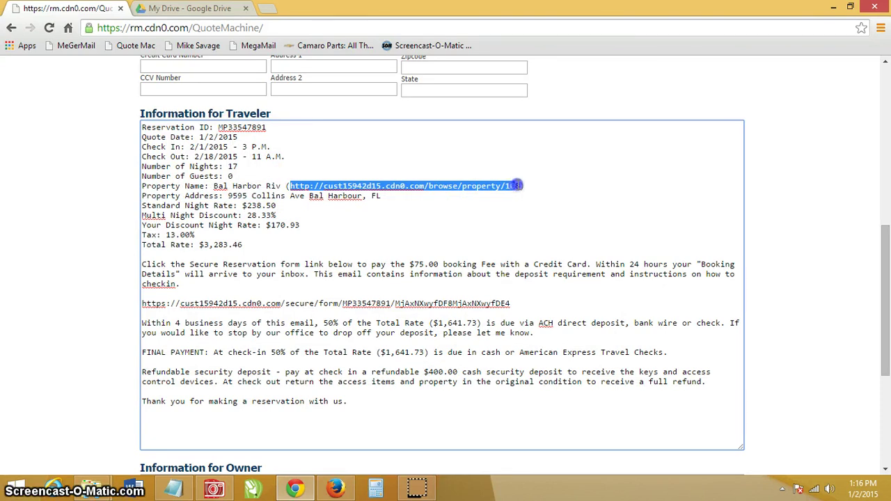
pyautogui.rightClick(518, 185)
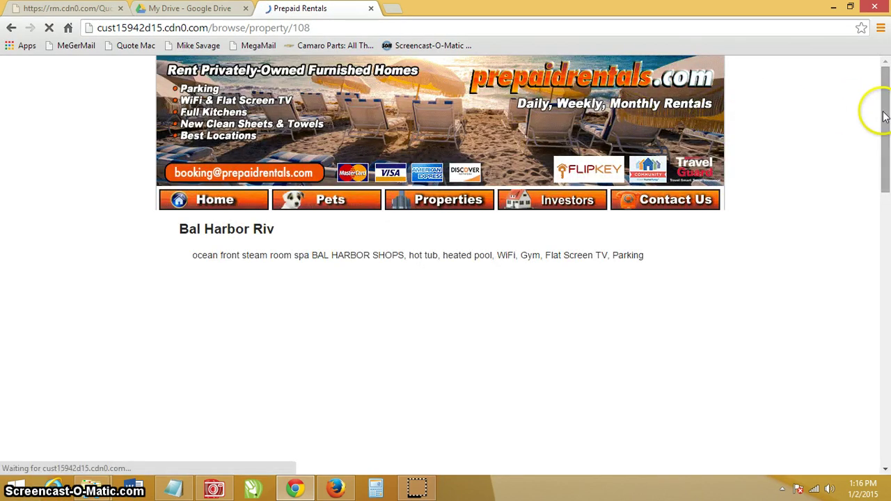
# Step: Browse the Bal Harbor Riv listing photos to the kitchen, then return to the quote page
pyautogui.moveTo(884, 121); pyautogui.dragTo(888, 250)
pyautogui.click(662, 293)
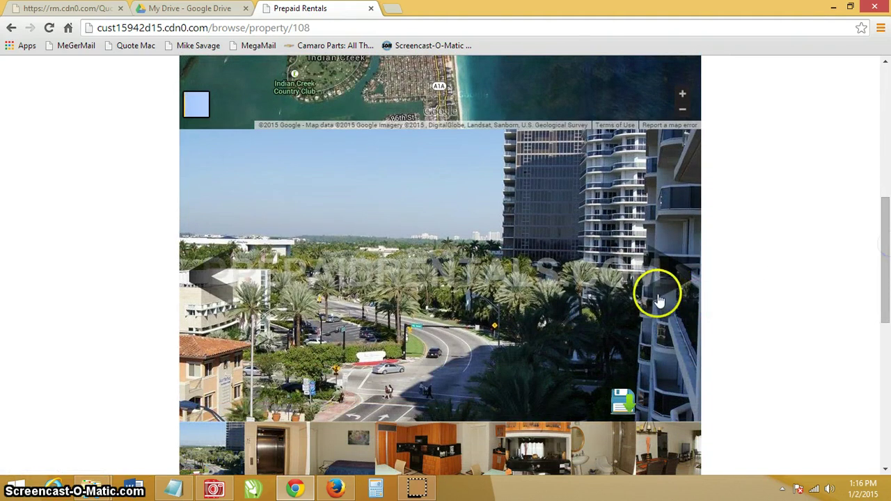
pyautogui.click(669, 293)
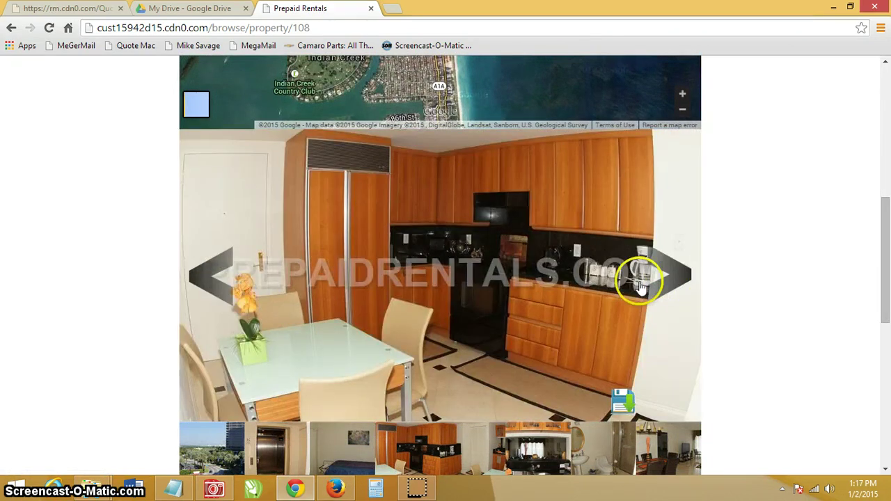
pyautogui.click(68, 10)
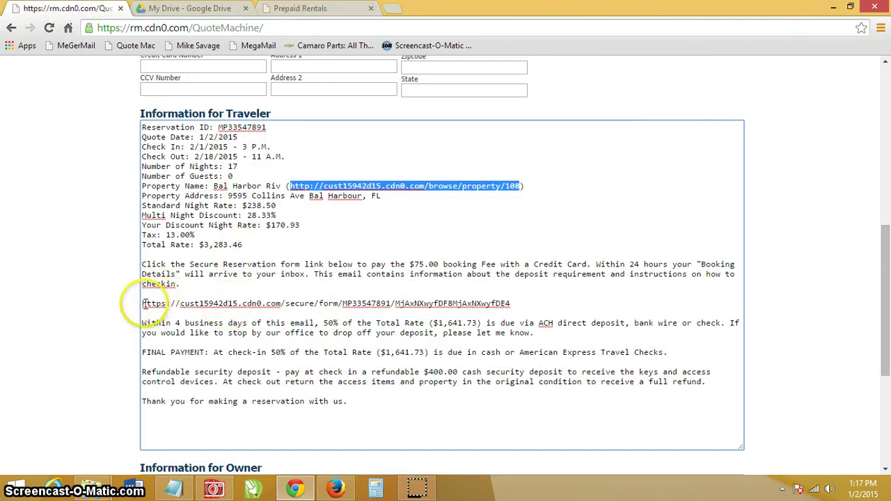
# Step: Load the copied Secure Reservation Deposit Form link in the Prepaid Rentals tab
pyautogui.moveTo(143, 304); pyautogui.dragTo(515, 304)
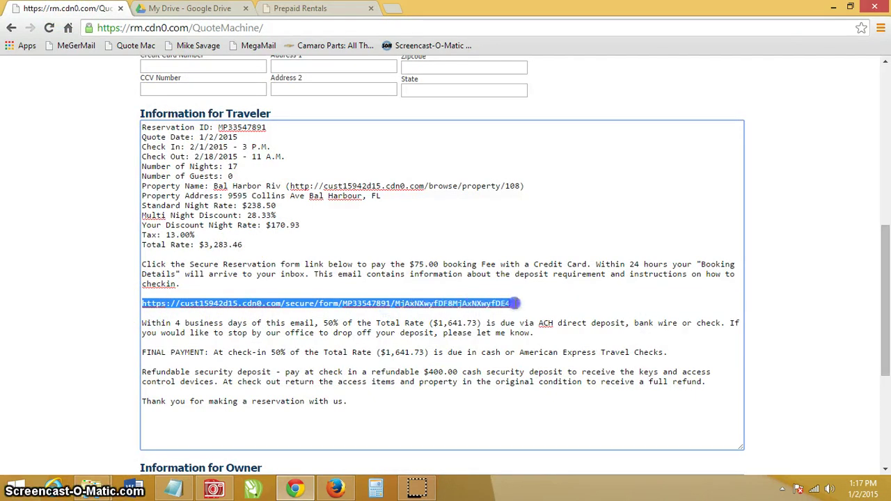
pyautogui.rightClick(516, 304)
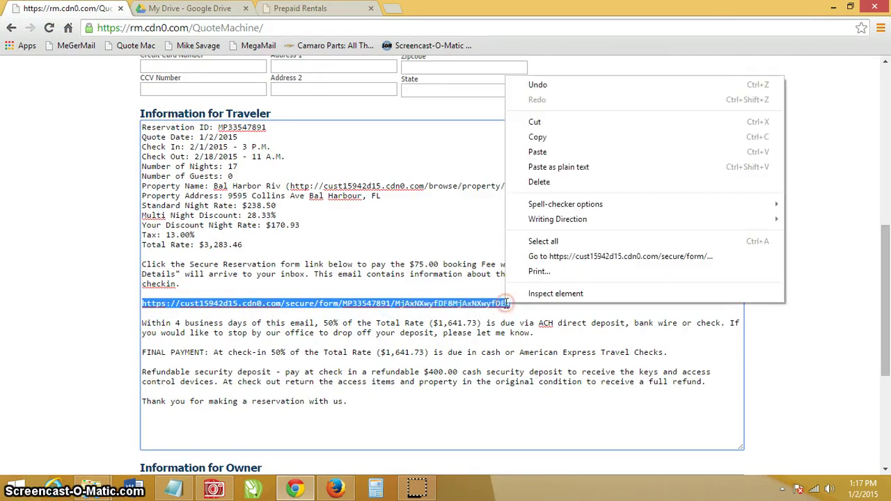
pyautogui.click(531, 141)
pyautogui.click(312, 10)
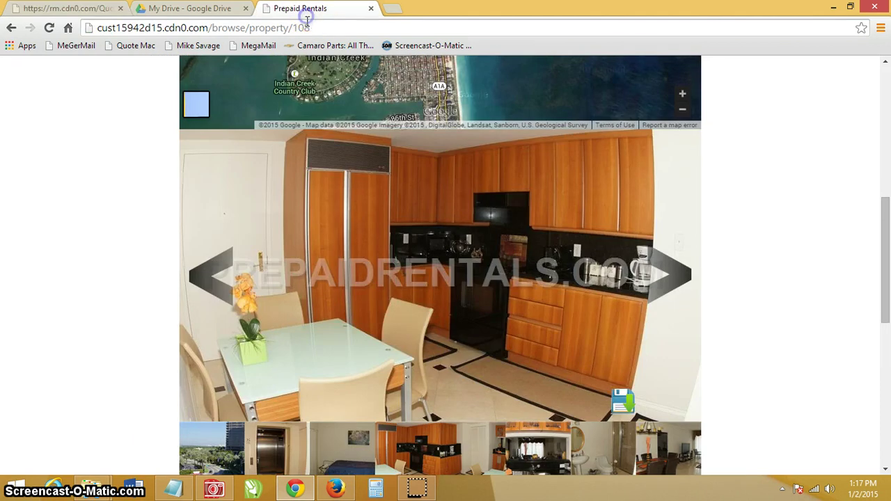
pyautogui.click(308, 28)
pyautogui.rightClick(308, 28)
pyautogui.click(327, 79)
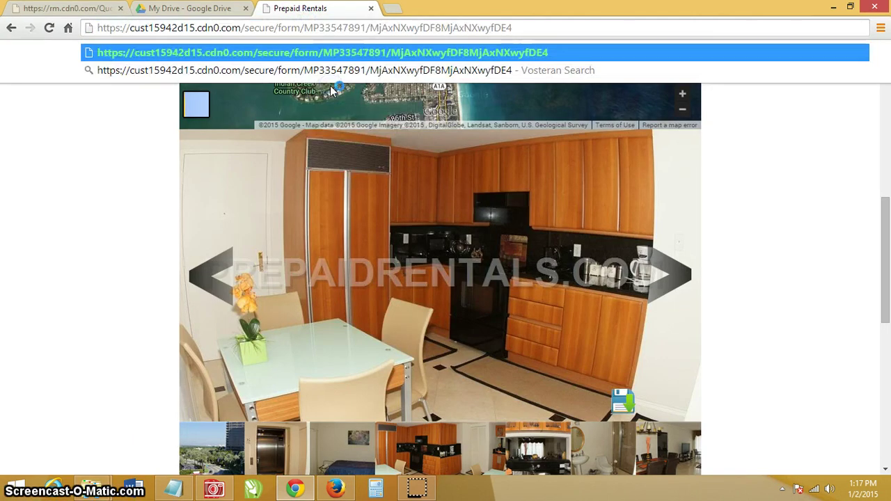
pyautogui.press('Return')
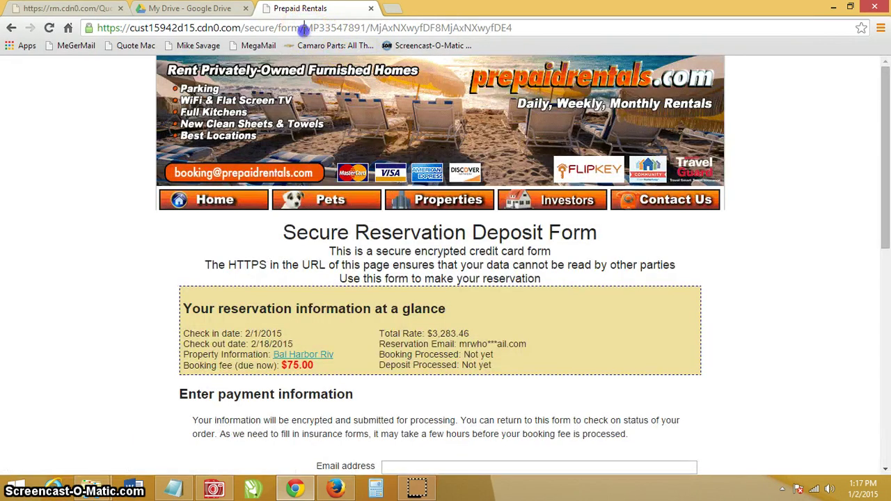
pyautogui.moveTo(304, 27); pyautogui.dragTo(530, 35)
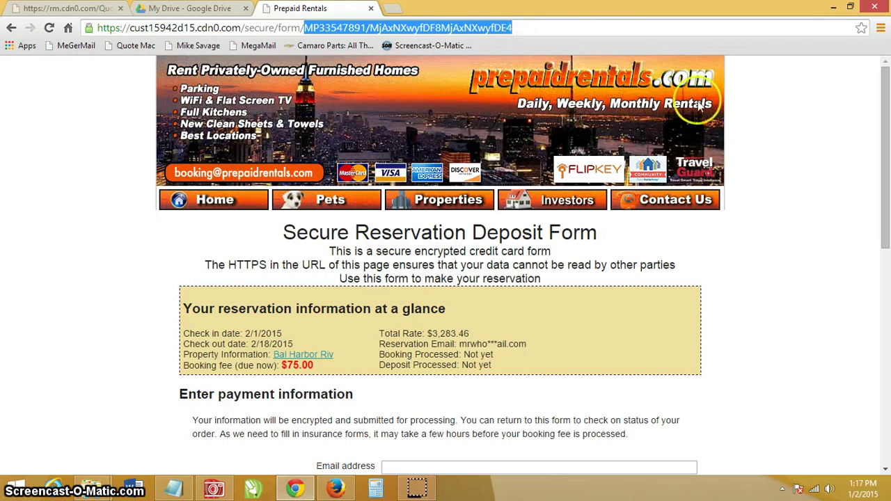
pyautogui.moveTo(884, 149); pyautogui.dragTo(888, 369)
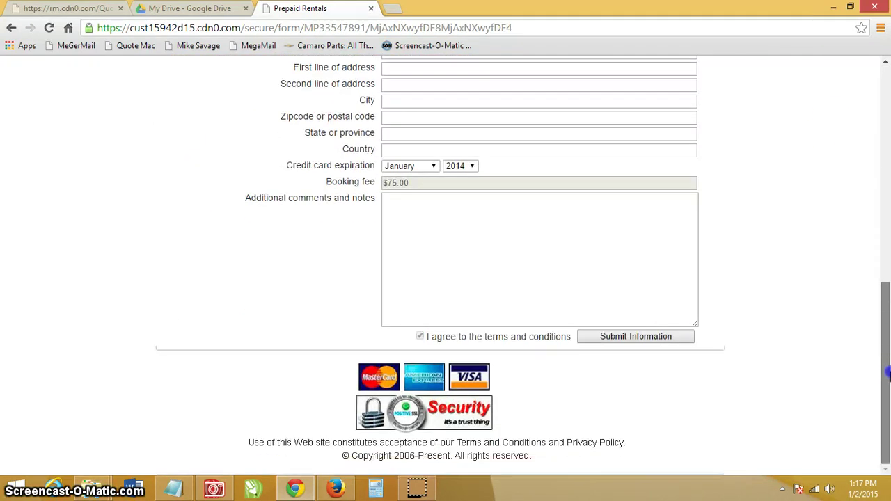
pyautogui.click(637, 337)
pyautogui.moveTo(883, 195)
pyautogui.mouseDown()
pyautogui.moveTo(883, 218)
pyautogui.moveTo(881, 185)
pyautogui.mouseUp()
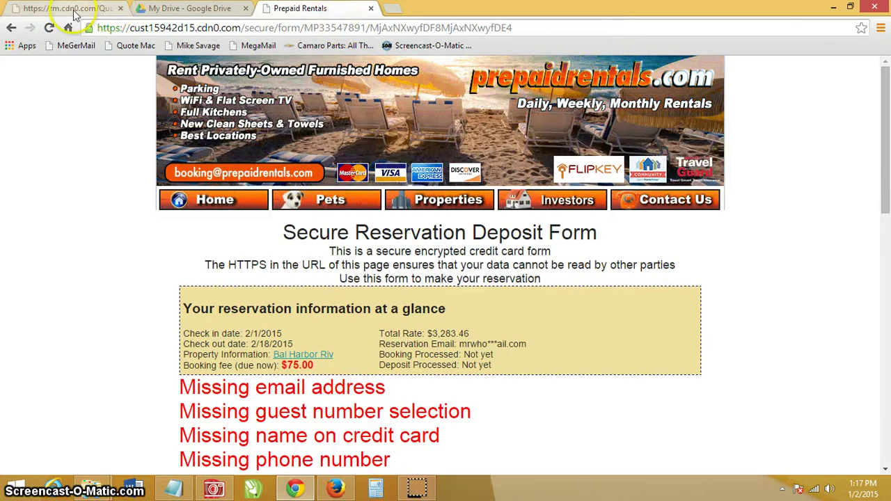
pyautogui.click(70, 8)
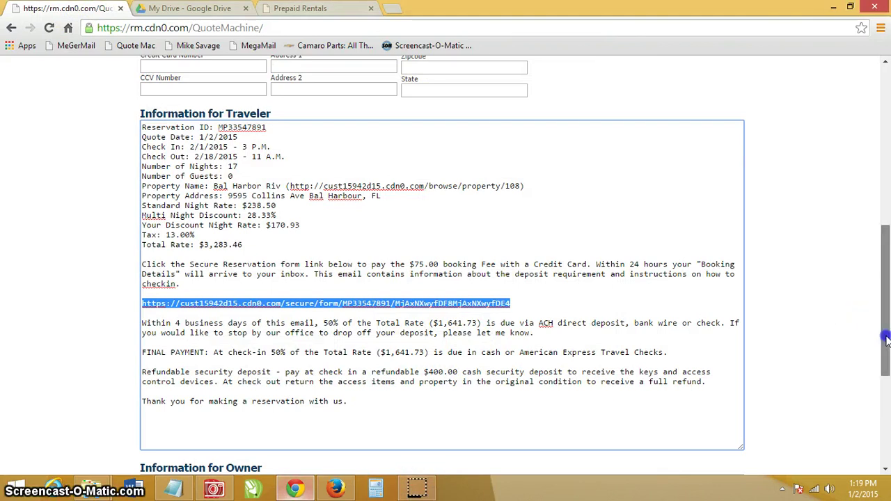
pyautogui.moveTo(887, 341)
pyautogui.mouseDown()
pyautogui.moveTo(886, 292)
pyautogui.moveTo(886, 334)
pyautogui.mouseUp()
pyautogui.moveTo(400, 411)
pyautogui.mouseDown()
pyautogui.moveTo(391, 412)
pyautogui.moveTo(103, 131)
pyautogui.mouseUp()
pyautogui.click(244, 205)
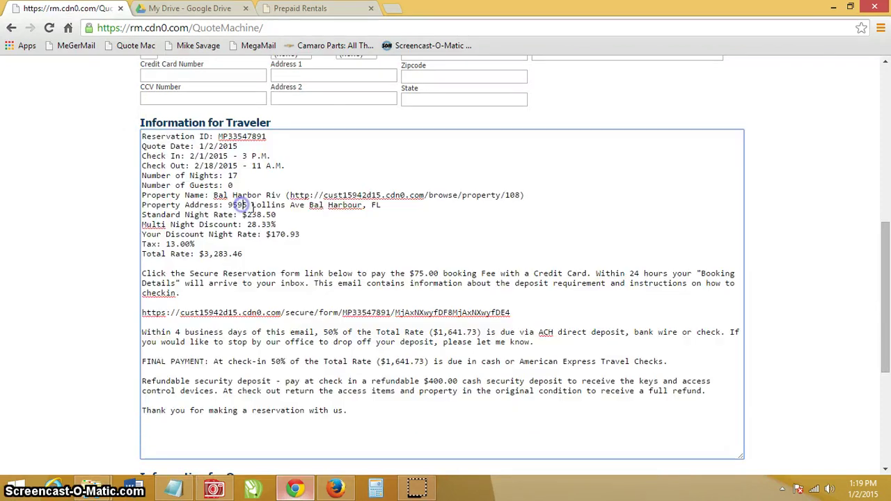
pyautogui.click(889, 338)
pyautogui.moveTo(889, 338); pyautogui.dragTo(881, 210)
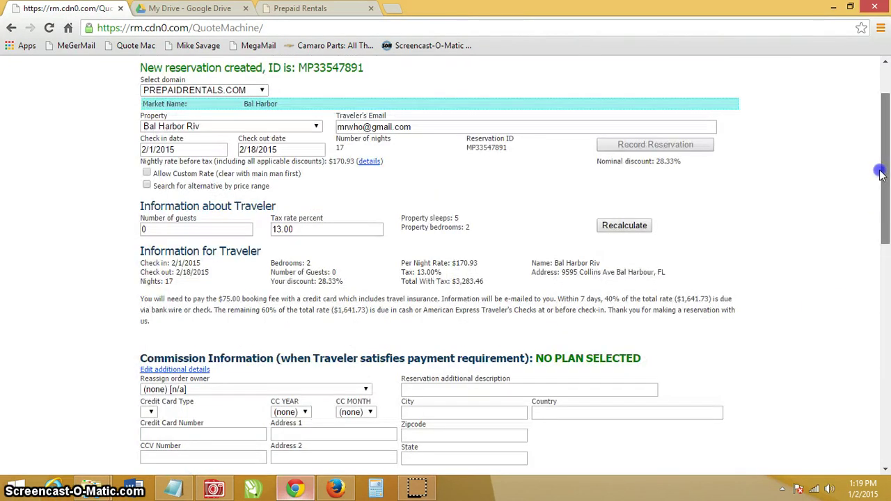
pyautogui.moveTo(881, 174); pyautogui.dragTo(881, 149)
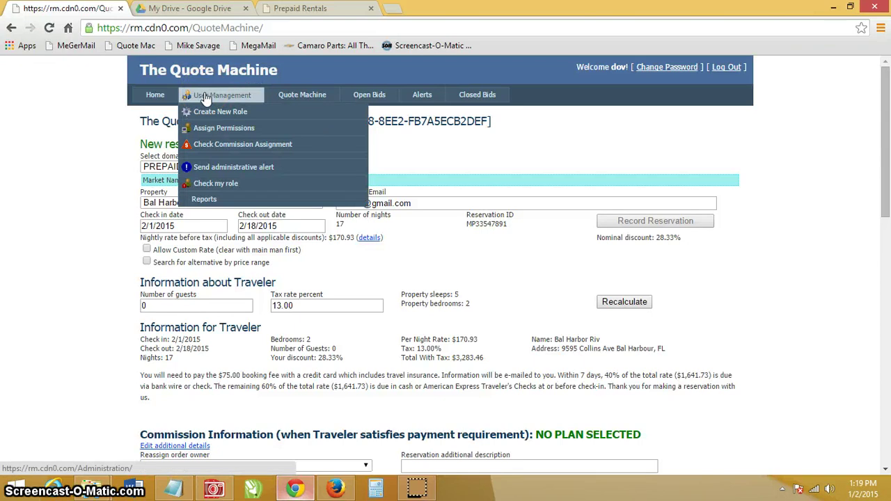
pyautogui.moveTo(302, 95)
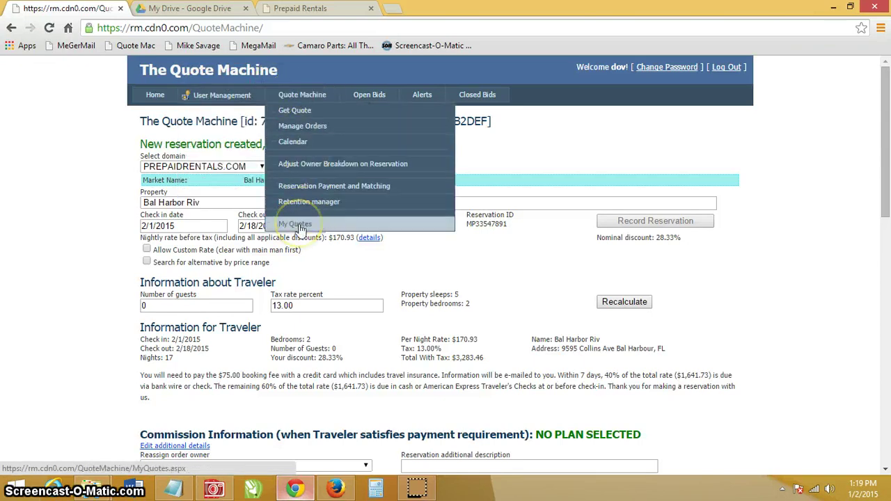
# Step: Open My Quotes and scroll the 1291 paid, deposit and cancelled reservations
pyautogui.click(301, 225)
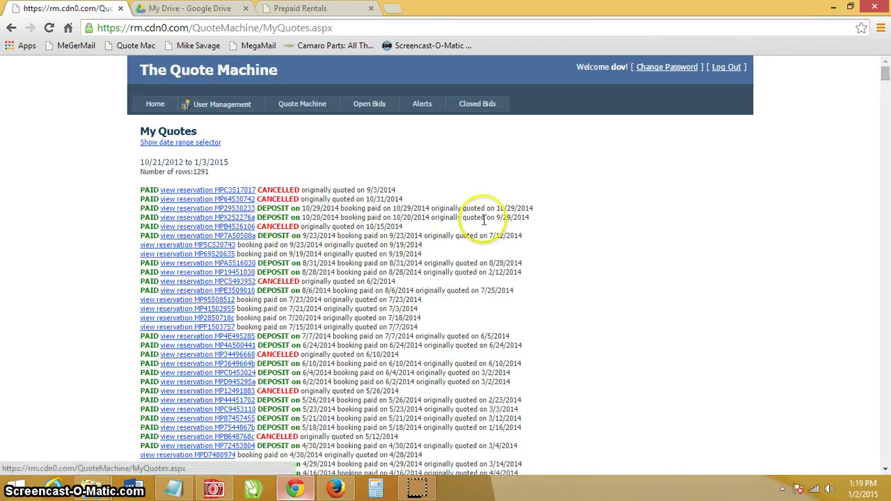
pyautogui.moveTo(886, 72); pyautogui.dragTo(886, 83)
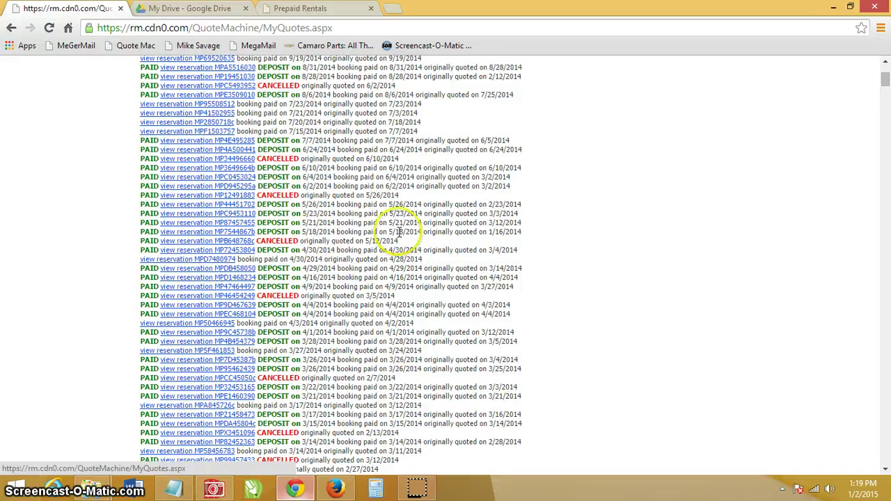
pyautogui.scroll(3, 452, 446)
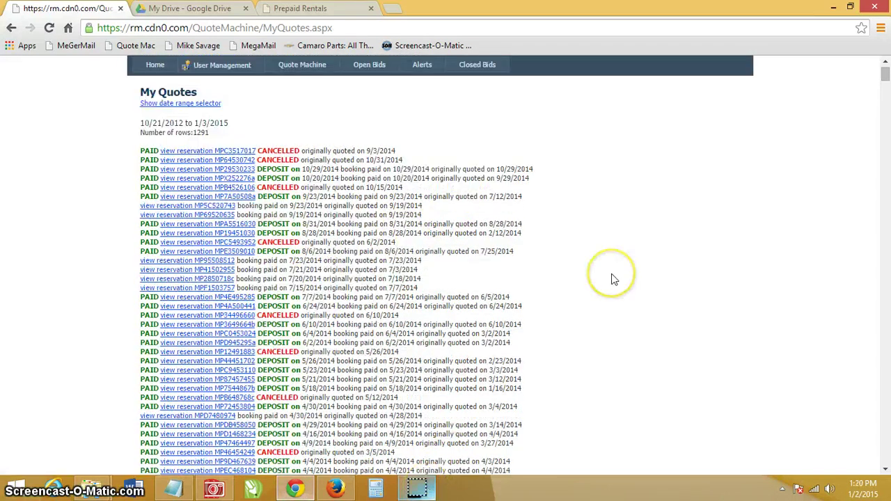